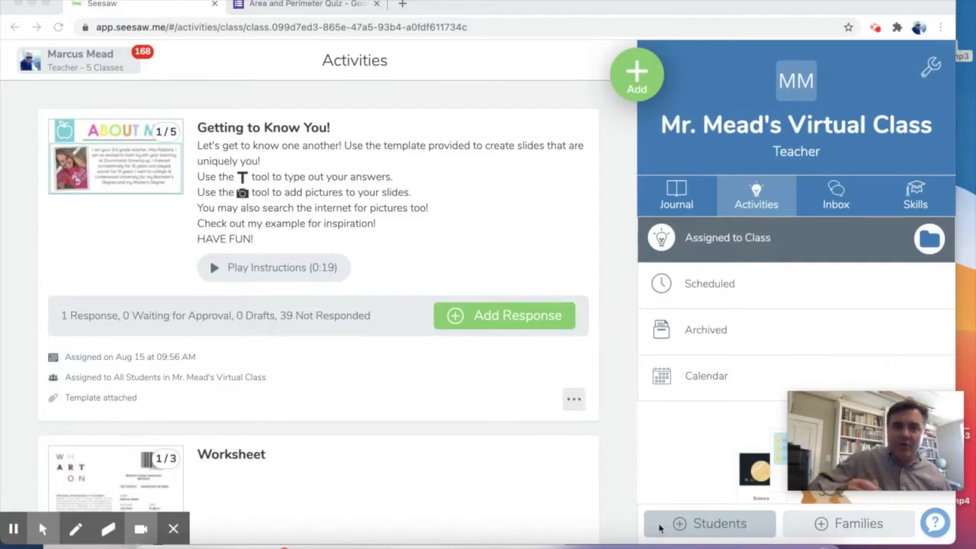
Copy the Area and Perimeter Quiz's shareable link from the Forms Send dialog, then return to Seesaw.
{"action": "left_click", "coordinate": [312, 5]}
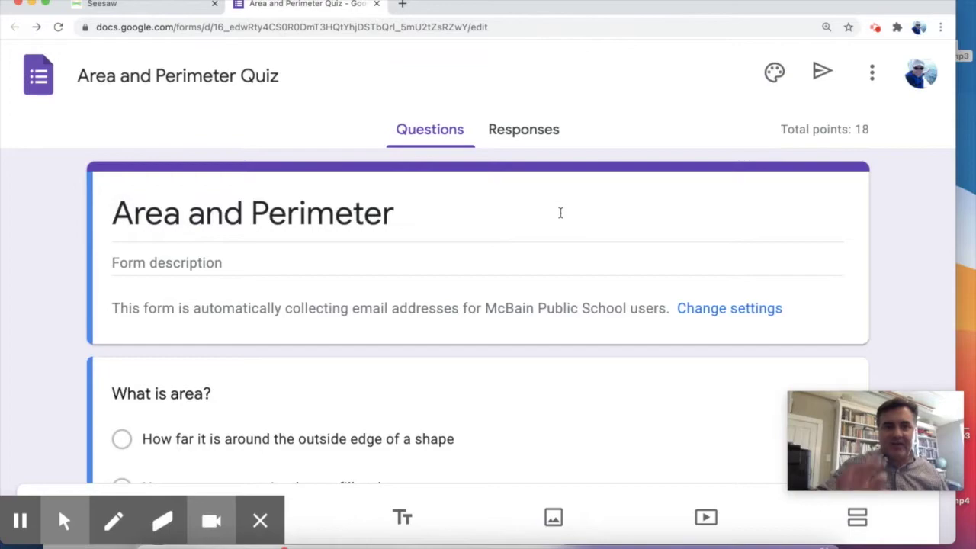
{"action": "scroll", "coordinate": [698, 252], "scroll_direction": "down", "scroll_amount": 2}
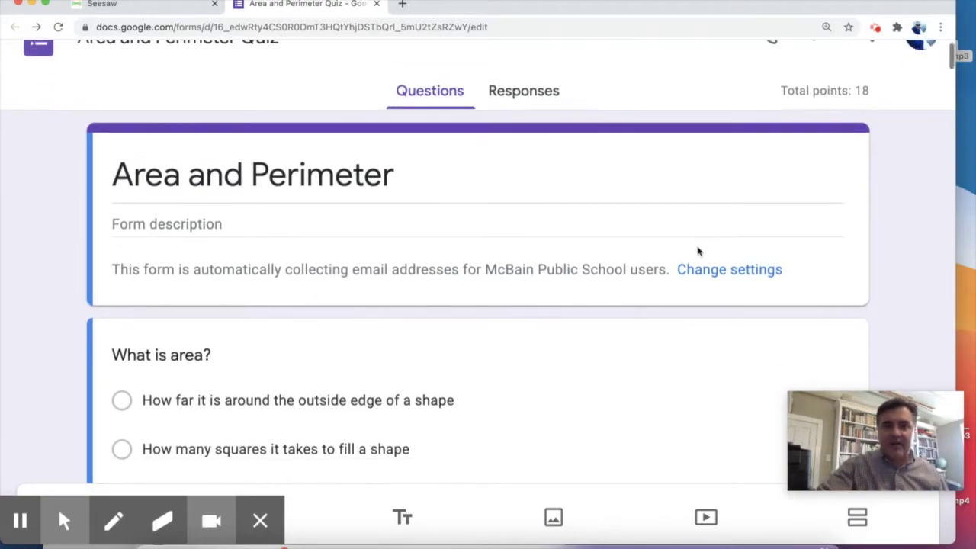
{"action": "scroll", "coordinate": [698, 252], "scroll_direction": "down", "scroll_amount": 15}
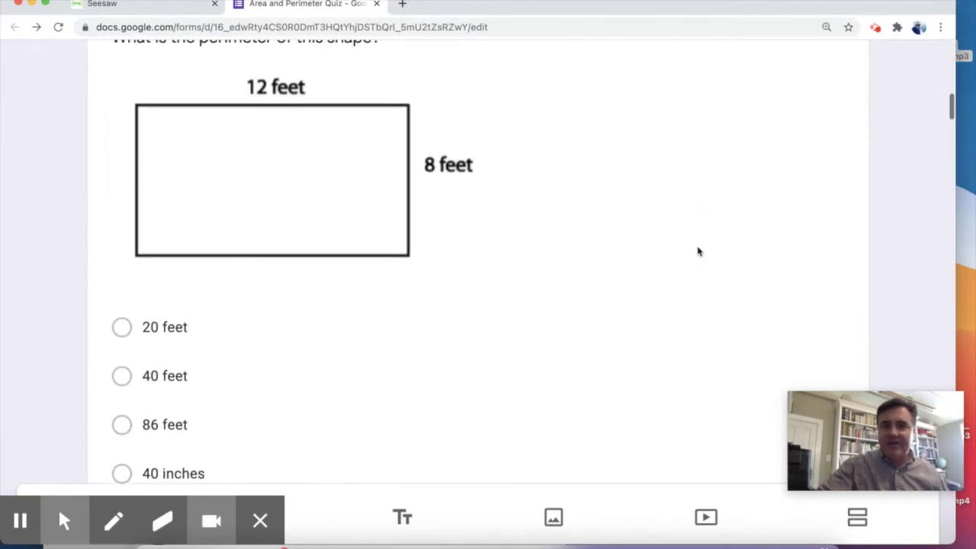
{"action": "scroll", "coordinate": [698, 252], "scroll_direction": "down", "scroll_amount": 20}
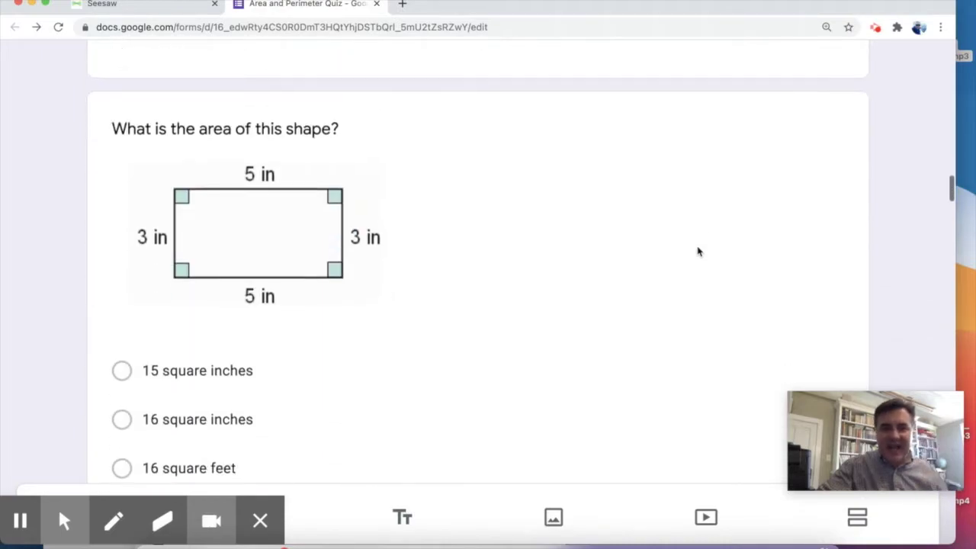
{"action": "scroll", "coordinate": [697, 247], "scroll_direction": "down", "scroll_amount": 20}
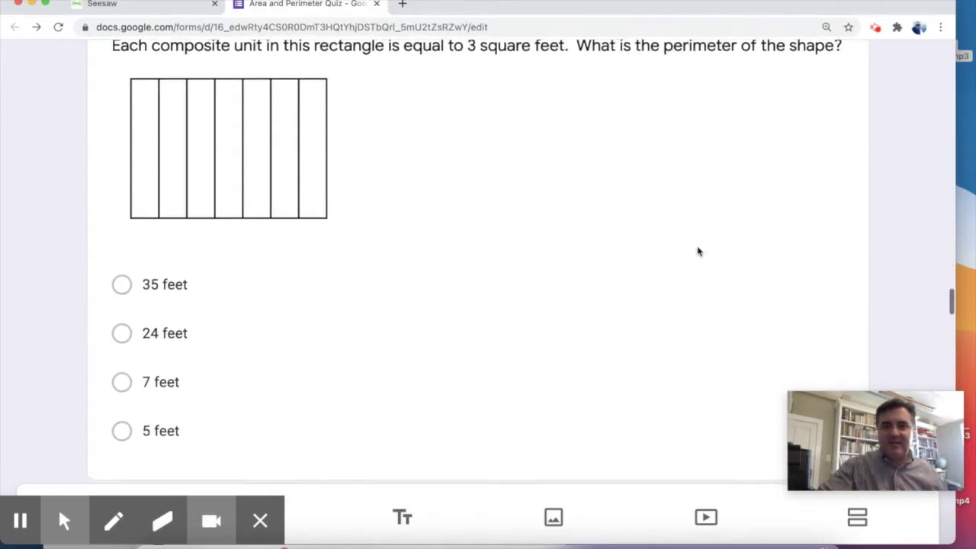
{"action": "scroll", "coordinate": [697, 246], "scroll_direction": "up", "scroll_amount": 20}
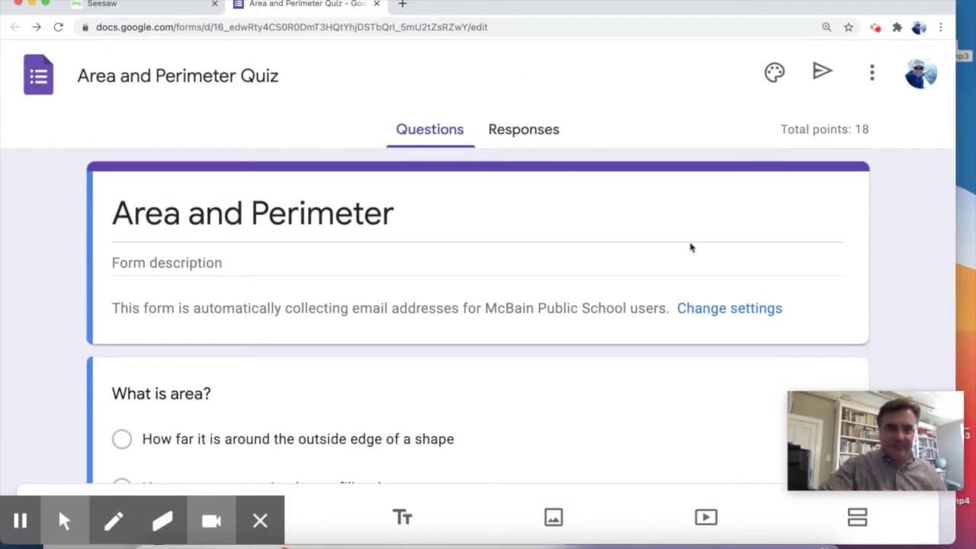
{"action": "left_click", "coordinate": [821, 83]}
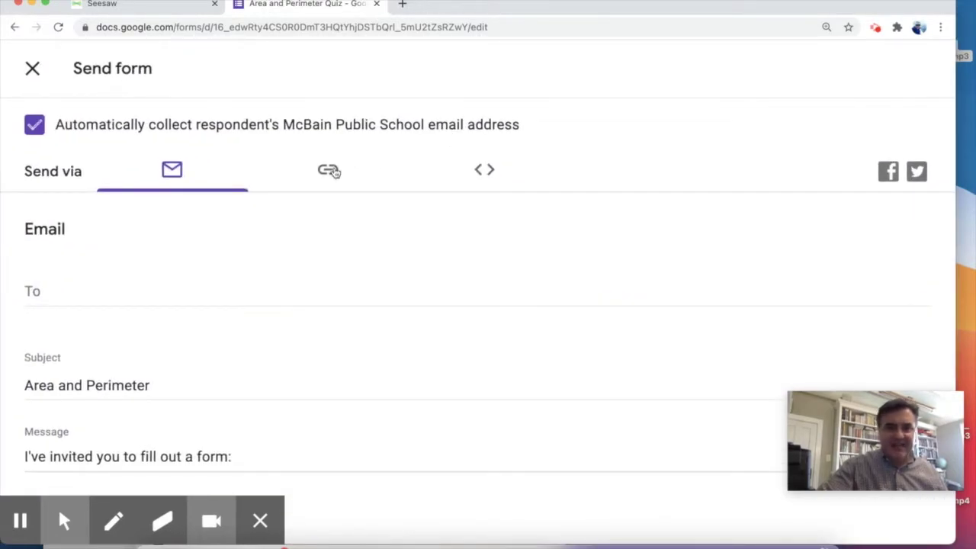
{"action": "left_click", "coordinate": [335, 173]}
{"action": "left_click", "coordinate": [315, 267]}
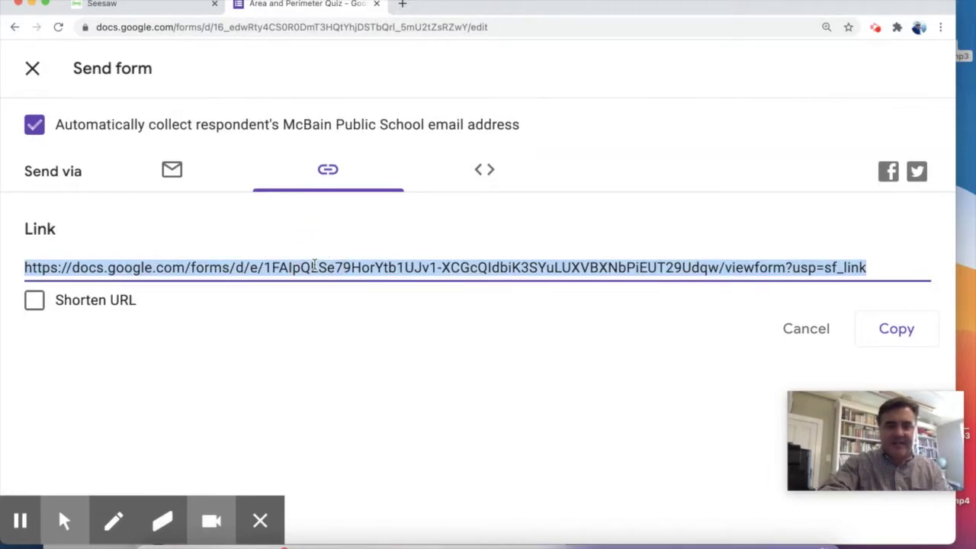
{"action": "left_click", "coordinate": [145, 5]}
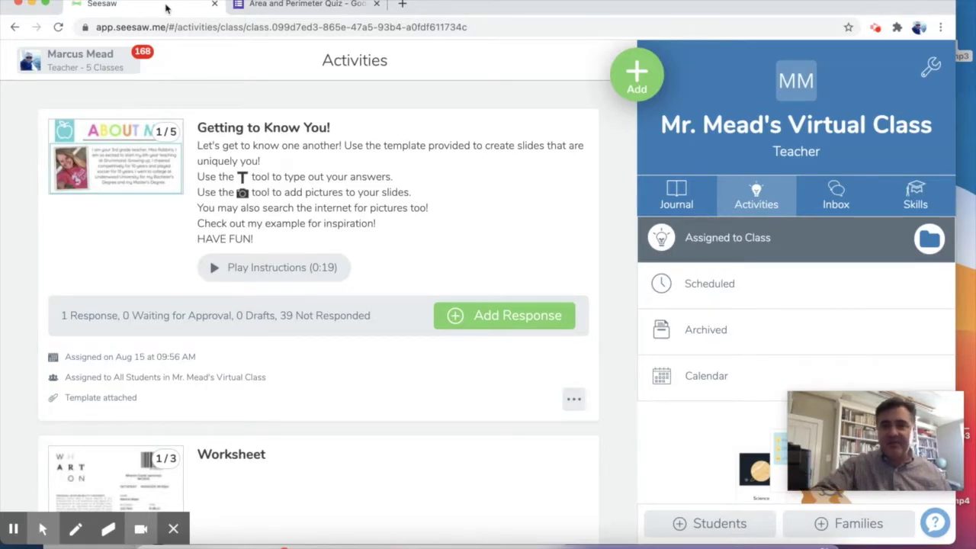
Create a new Seesaw activity named 'Perimeter Lesson' and paste in its student instructions.
{"action": "left_click", "coordinate": [637, 80]}
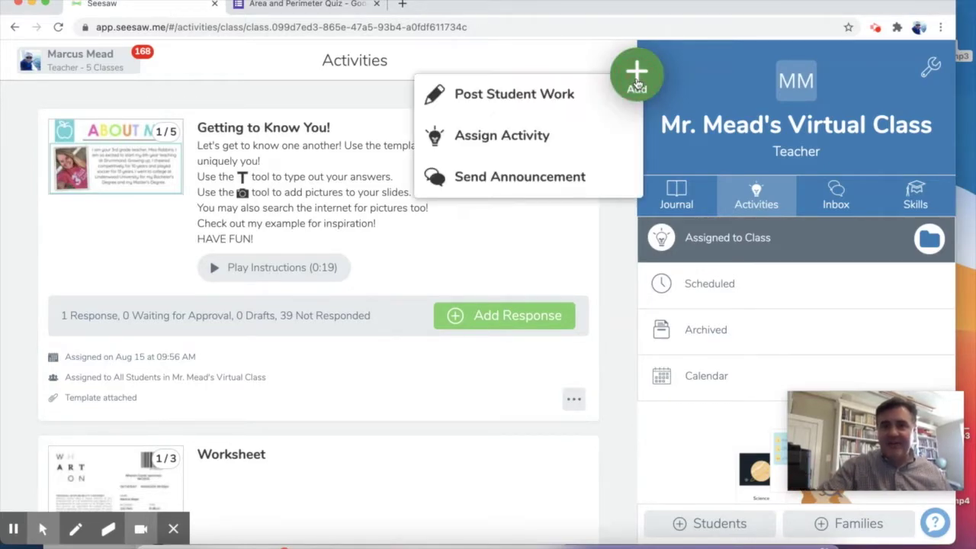
{"action": "left_click", "coordinate": [548, 135]}
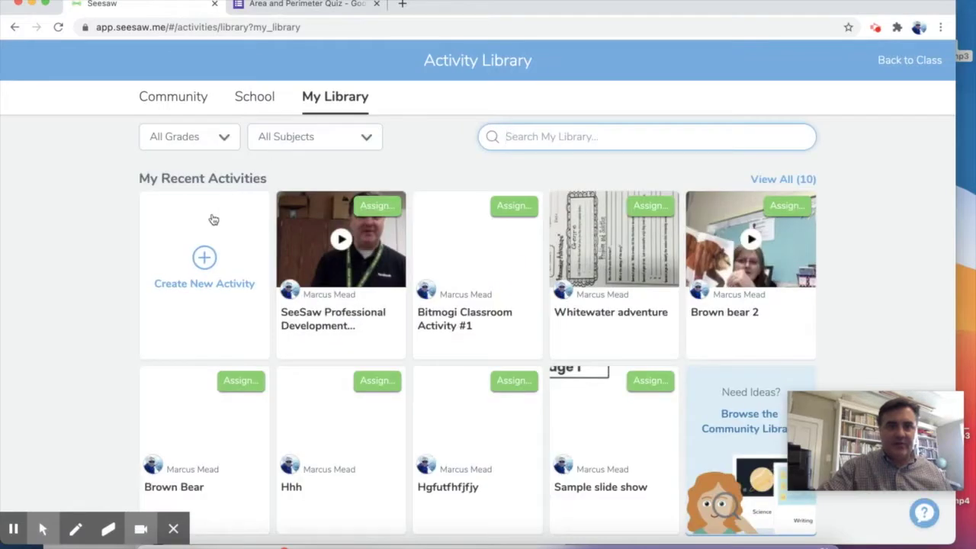
{"action": "left_click", "coordinate": [203, 257]}
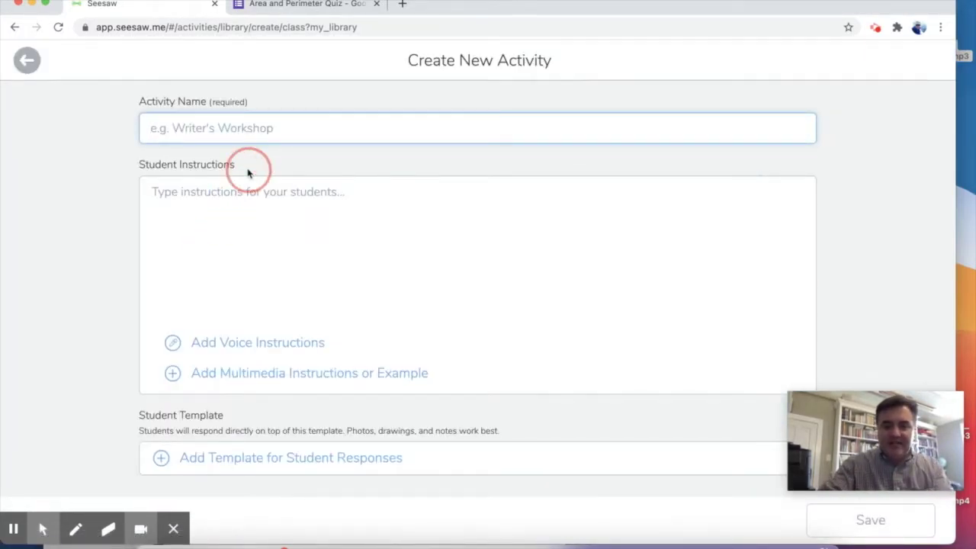
{"action": "type", "text": "Per"}
{"action": "key", "text": "Tab"}
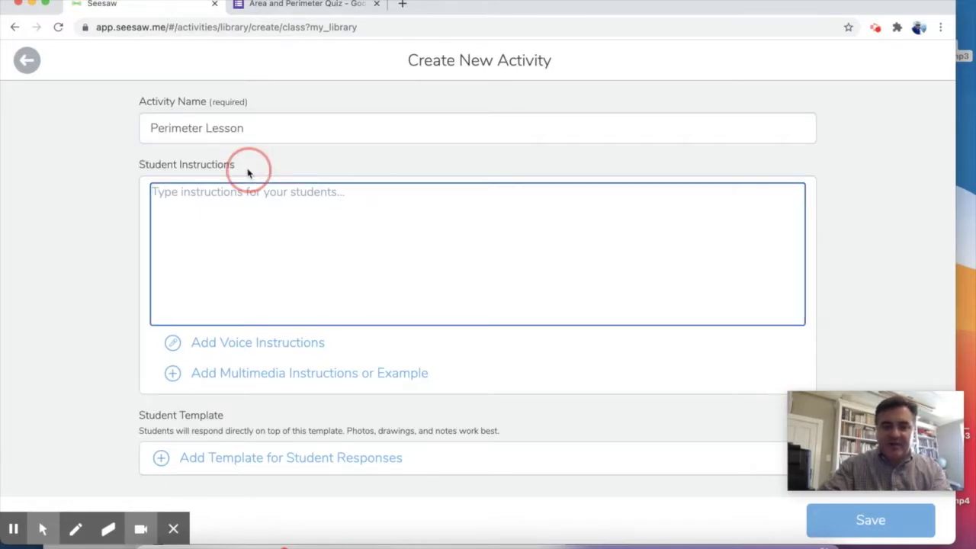
{"action": "type", "text": "Please watch the video, and then take the Google Forms quiz!"}
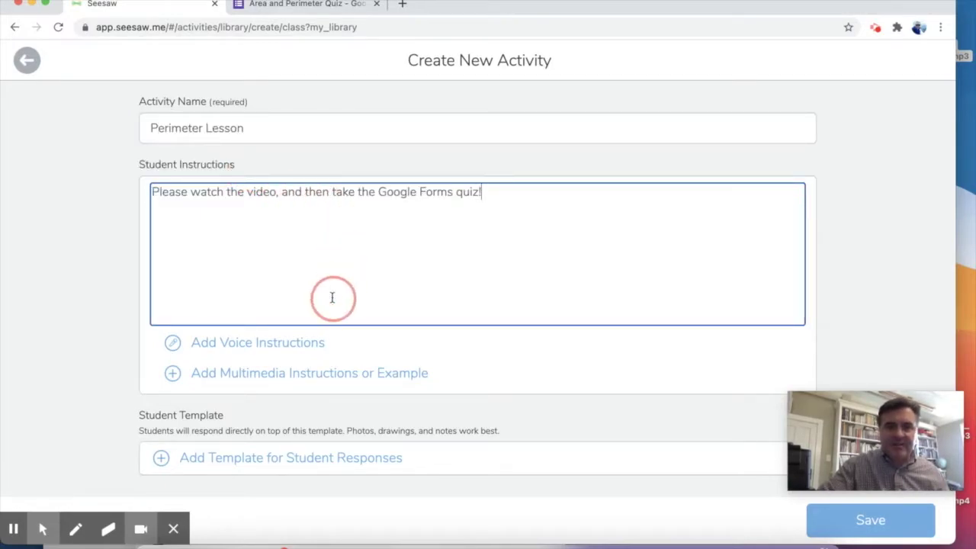
Upload Perimeter.mov as the activity's multimedia example.
{"action": "left_click", "coordinate": [305, 378]}
{"action": "left_click", "coordinate": [260, 472]}
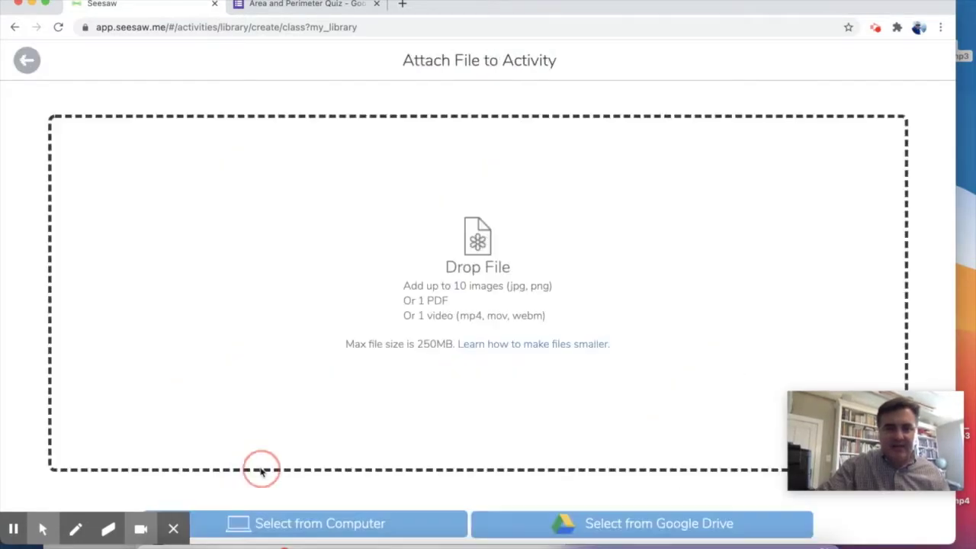
{"action": "left_click", "coordinate": [296, 526]}
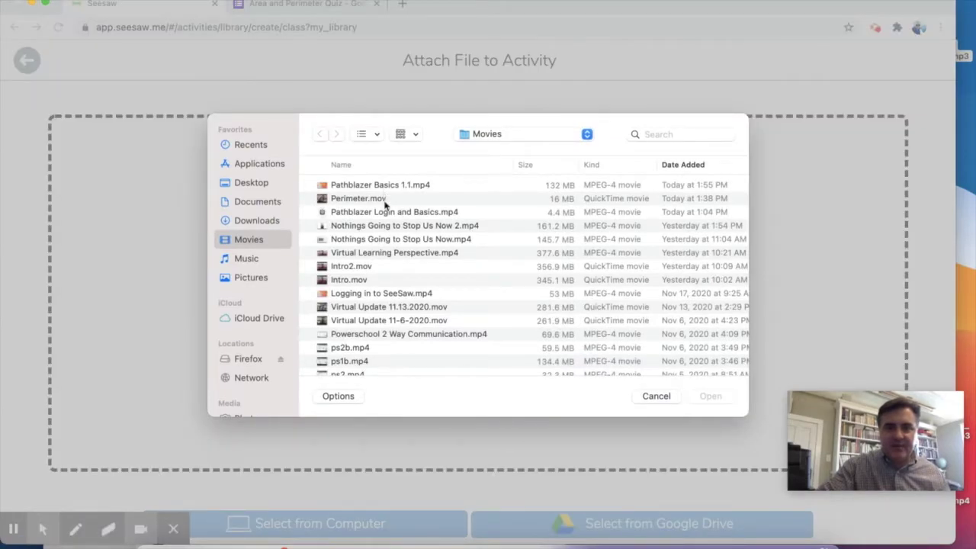
{"action": "left_click", "coordinate": [385, 200]}
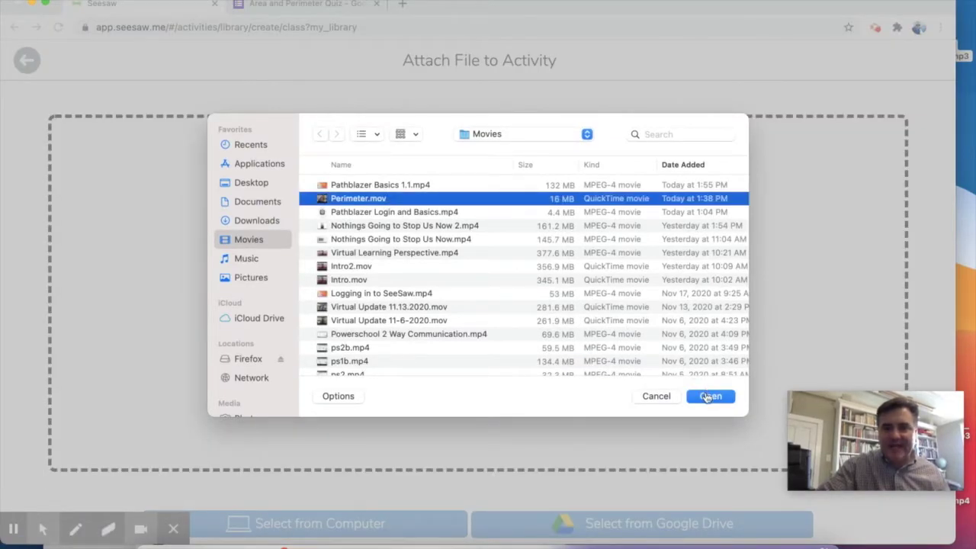
{"action": "left_click", "coordinate": [707, 396]}
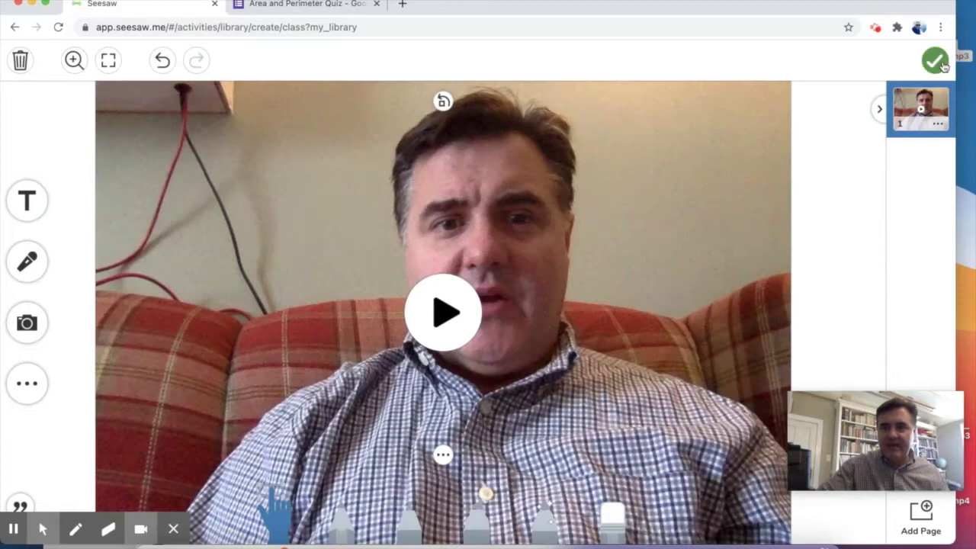
{"action": "left_click", "coordinate": [942, 65]}
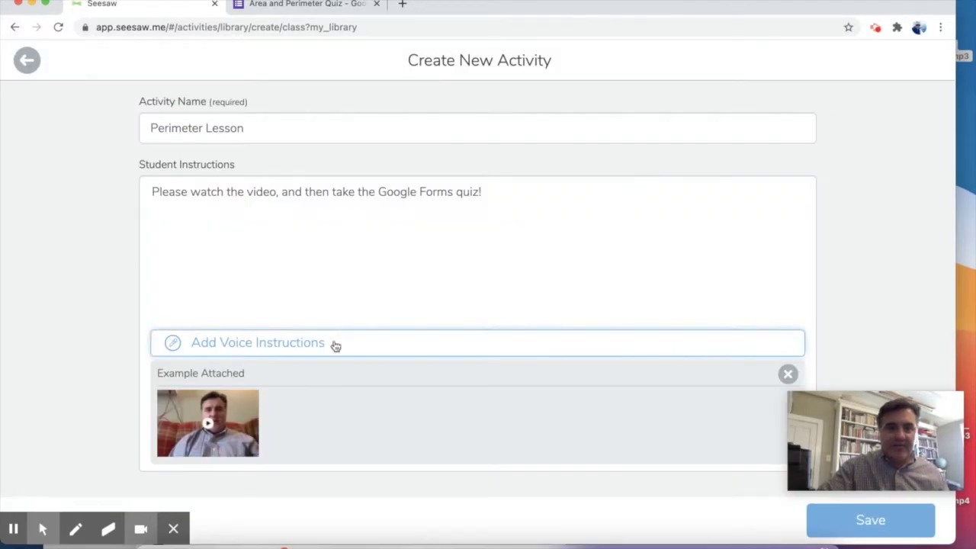
{"action": "scroll", "coordinate": [392, 301], "scroll_direction": "down", "scroll_amount": 3}
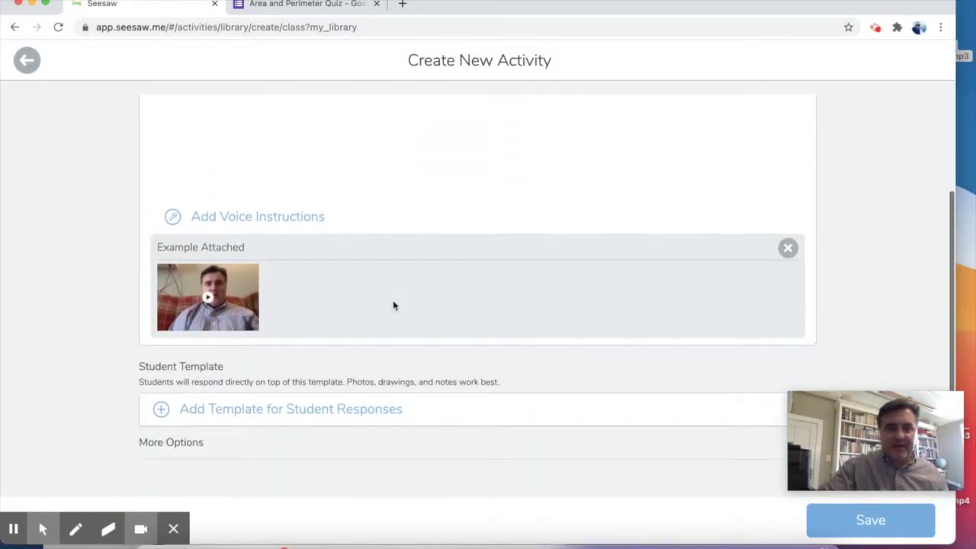
Add a student response template containing the pasted Google Forms quiz link.
{"action": "left_click", "coordinate": [296, 416]}
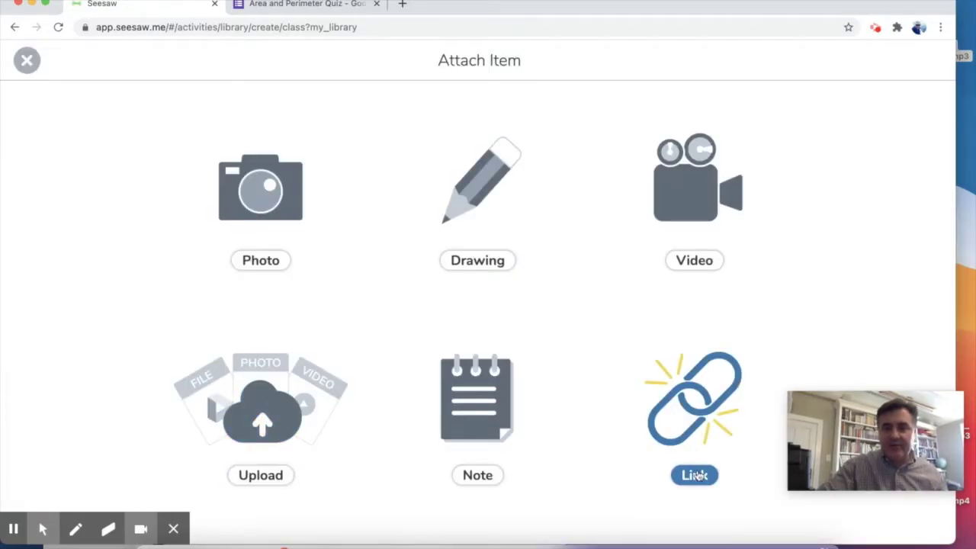
{"action": "left_click", "coordinate": [695, 473]}
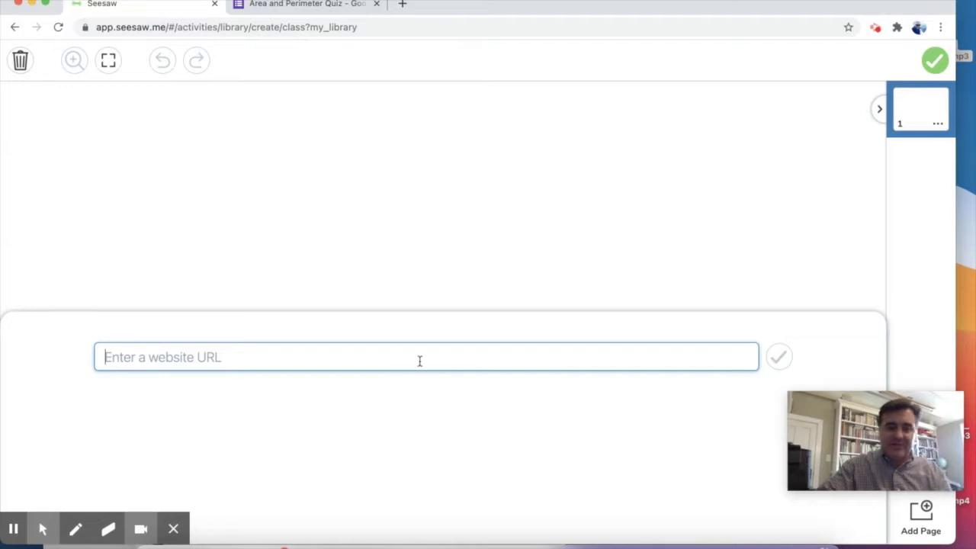
{"action": "type", "text": "https://docs.google.com/forms/d/e/1FAIpQLSe79HorYtb1UJv1-XCGcQldbiK3SYuLUXVBXNbPiEUT29Udqw/viewform?usp=sf_link"}
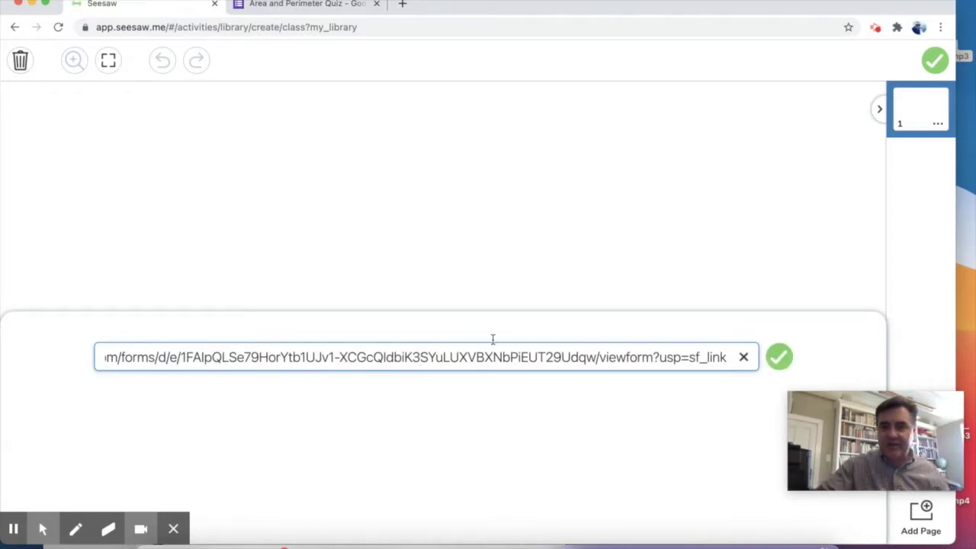
{"action": "left_click", "coordinate": [777, 360]}
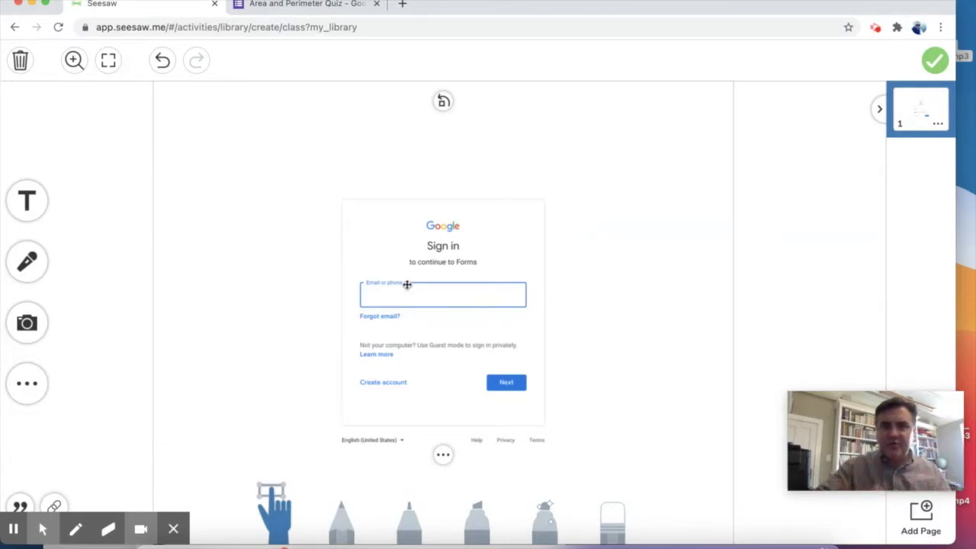
Add a text box reading 'PLEASE CLICK THE CHAIN LINK BUTTON IN THE BOTTOM LEFT CORNER'.
{"action": "mouse_move", "coordinate": [55, 507]}
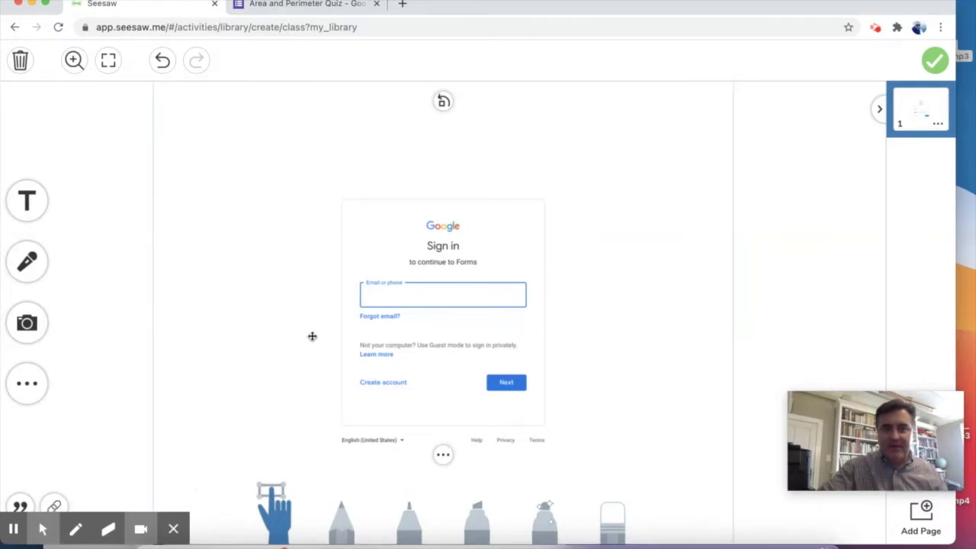
{"action": "left_click", "coordinate": [34, 206]}
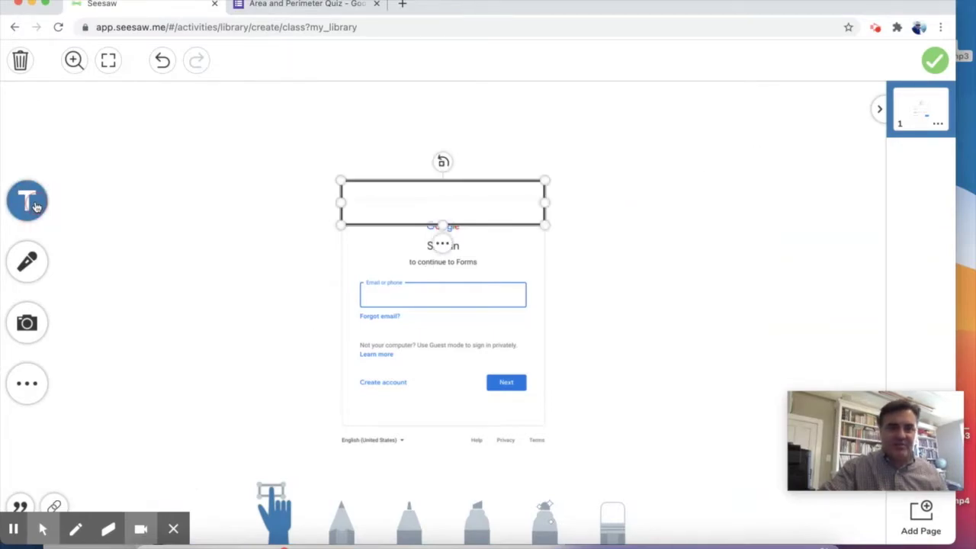
{"action": "type", "text": "PLEASE CLICK THE CHAIN LINK"}
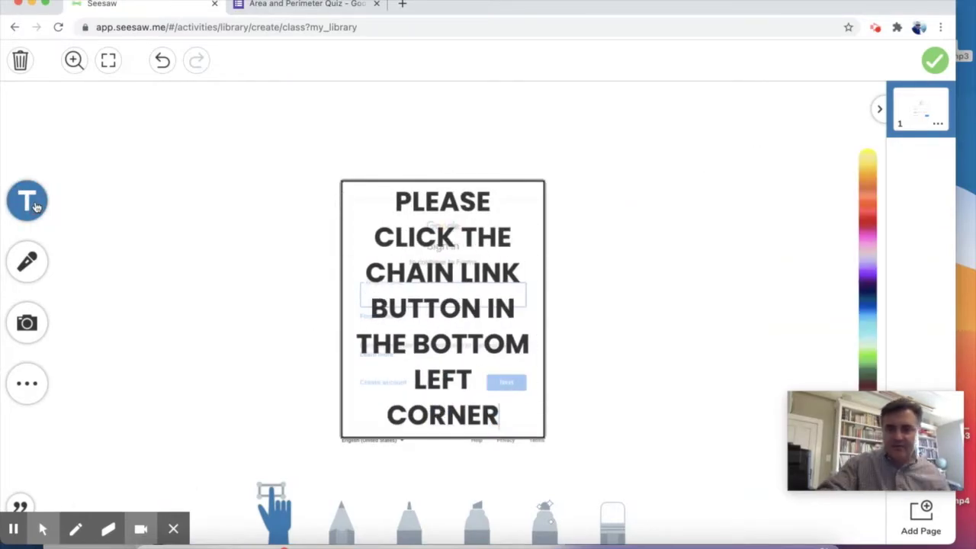
Draw a red highlighter arrow pointing to the bottom-left corner and attach the template.
{"action": "left_click", "coordinate": [254, 342]}
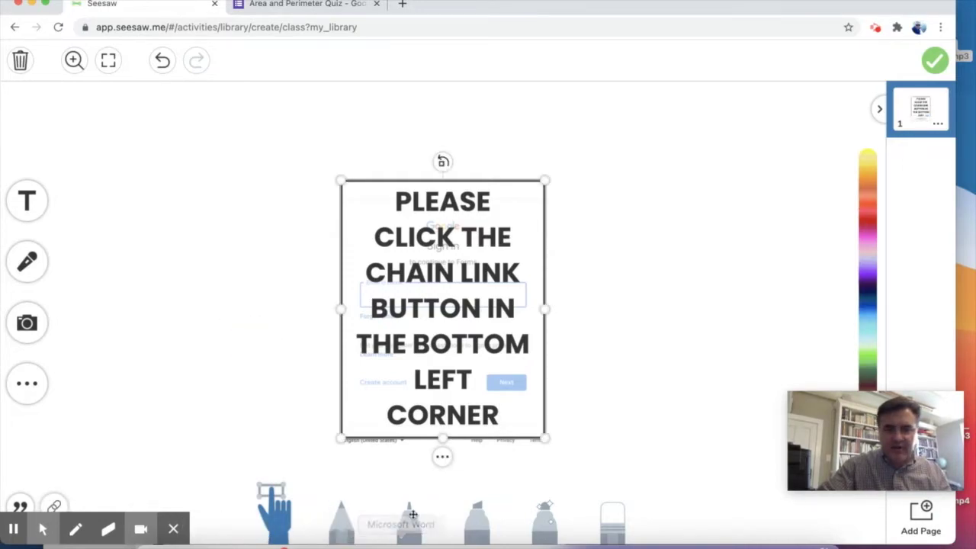
{"action": "left_click", "coordinate": [479, 531]}
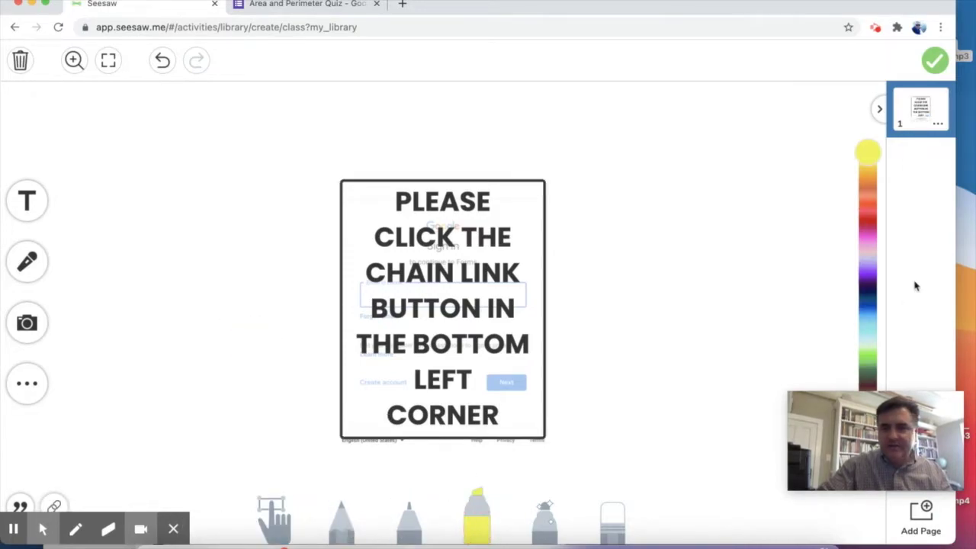
{"action": "left_click", "coordinate": [867, 218]}
{"action": "mouse_move", "coordinate": [318, 395]}
{"action": "left_mouse_down"}
{"action": "mouse_move", "coordinate": [220, 432]}
{"action": "mouse_move", "coordinate": [222, 404]}
{"action": "mouse_move", "coordinate": [258, 439]}
{"action": "left_mouse_up"}
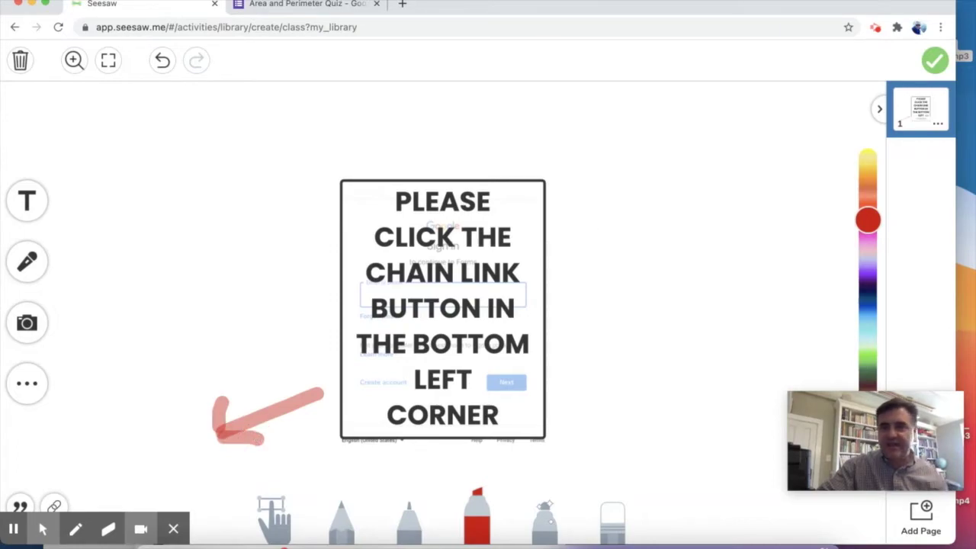
{"action": "left_click", "coordinate": [934, 61]}
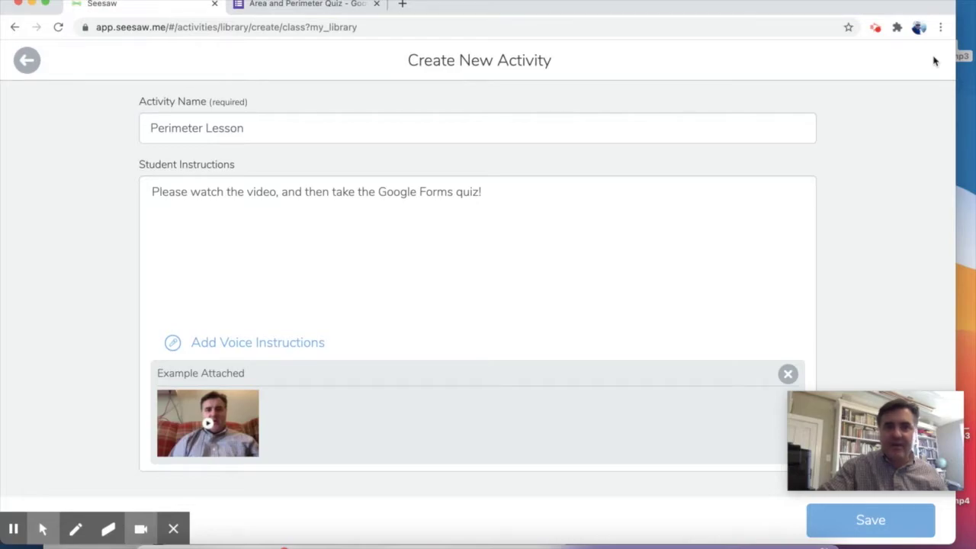
Confirm the Student Template is attached and save the Perimeter Lesson activity.
{"action": "scroll", "coordinate": [677, 243], "scroll_direction": "down", "scroll_amount": 3}
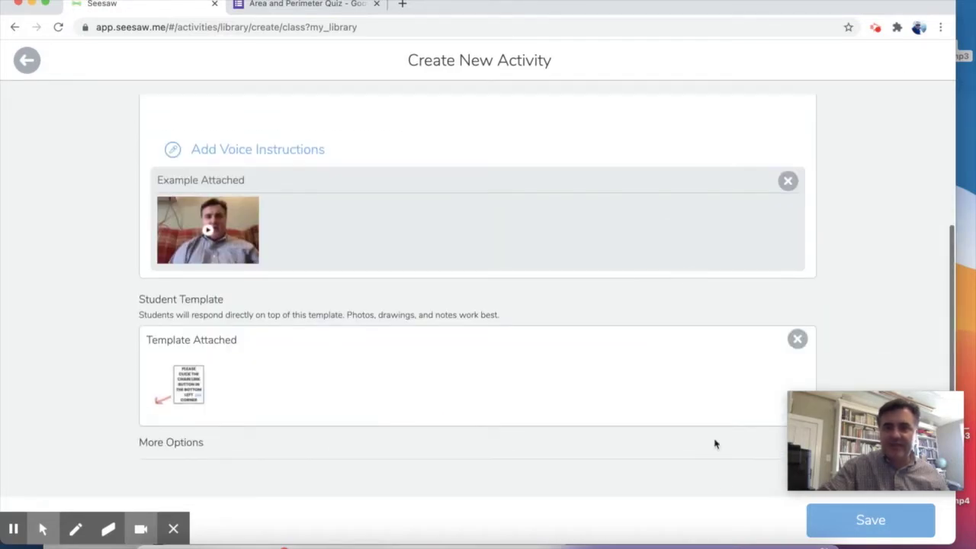
{"action": "left_click", "coordinate": [832, 515]}
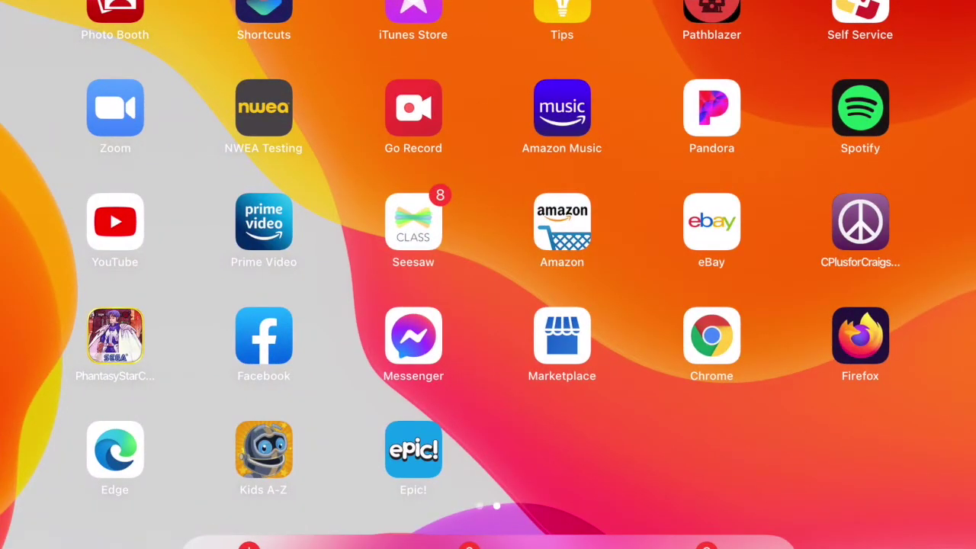
Launch Seesaw on the iPad as the student to reach the Perimeter Lesson quiz link.
{"action": "left_click", "coordinate": [413, 221]}
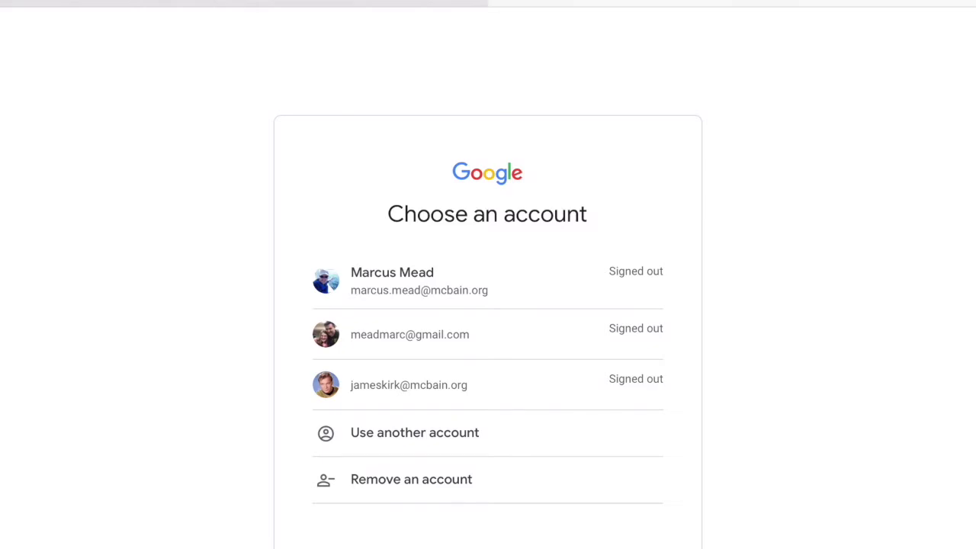
Sign in with the student's Google account and its password.
{"action": "left_click", "coordinate": [408, 385]}
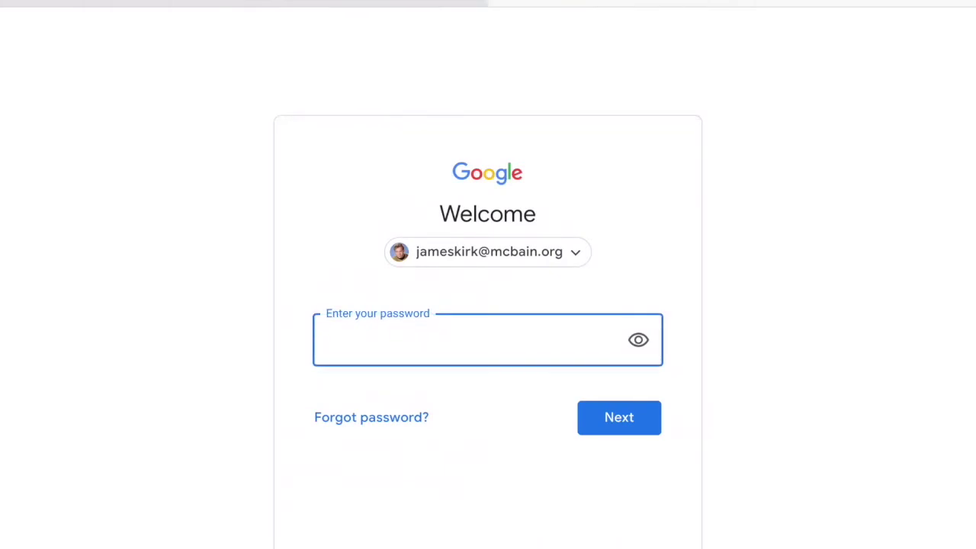
{"action": "type", "text": "••••••••••"}
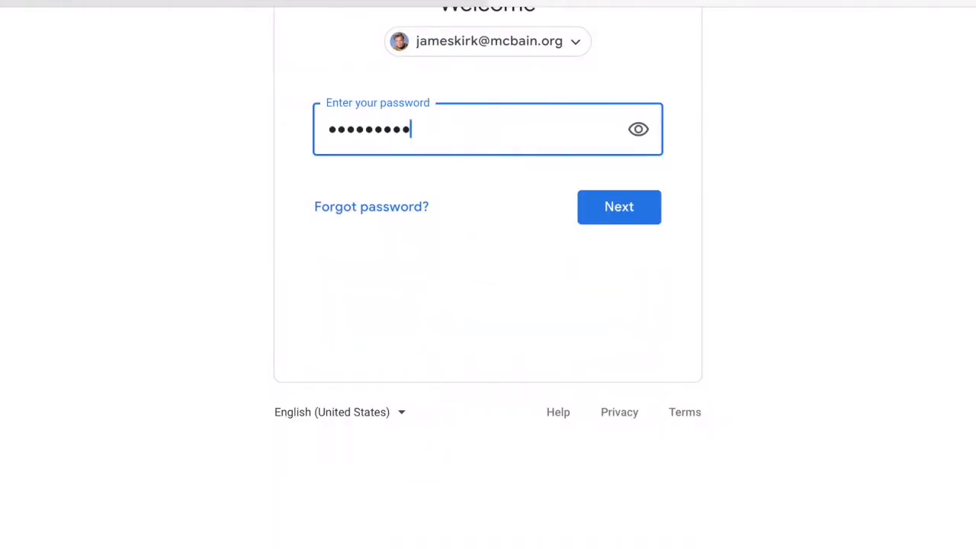
{"action": "key", "text": "Return"}
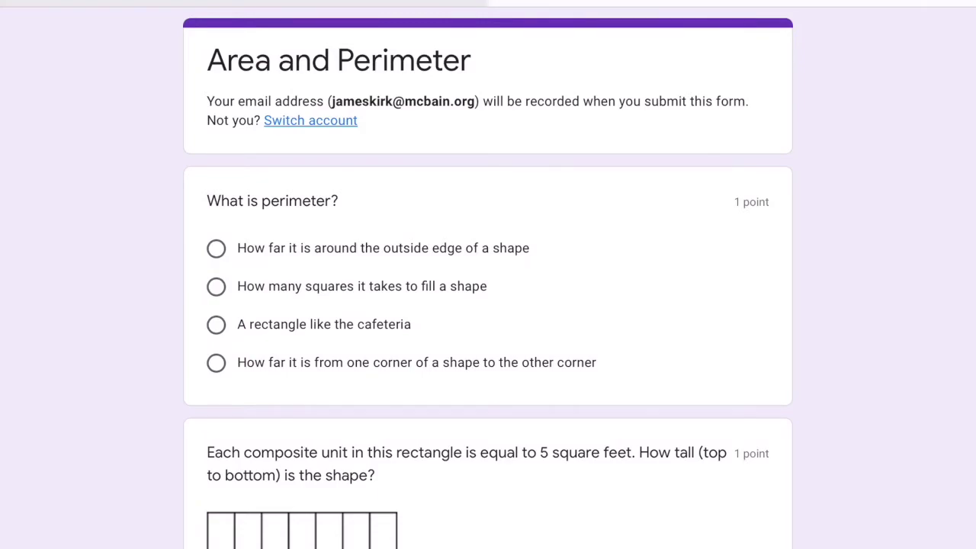
Answer the quiz, choosing 15 square inches for the last question, submit it and view the score.
{"action": "scroll", "coordinate": [488, 305], "scroll_direction": "down", "scroll_amount": 20}
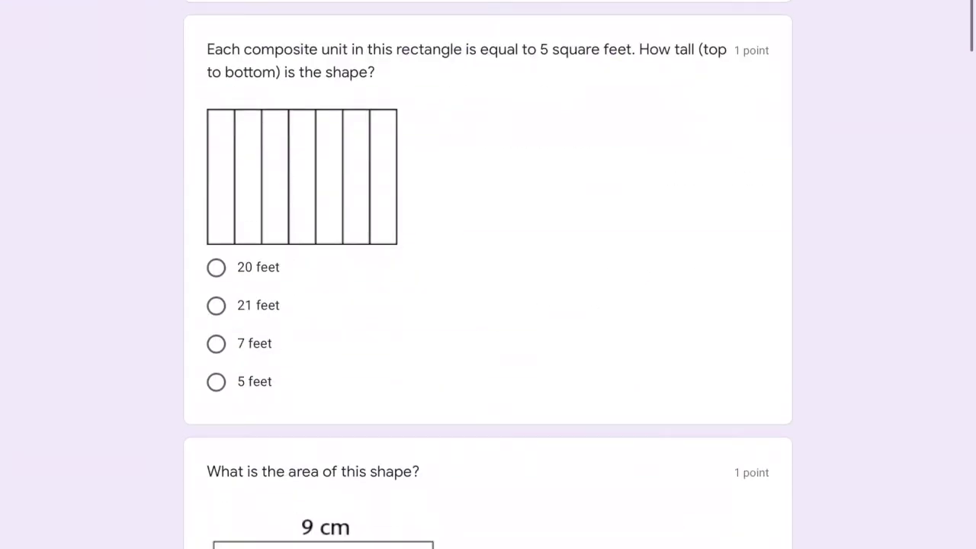
{"action": "scroll", "coordinate": [488, 305], "scroll_direction": "down", "scroll_amount": 15}
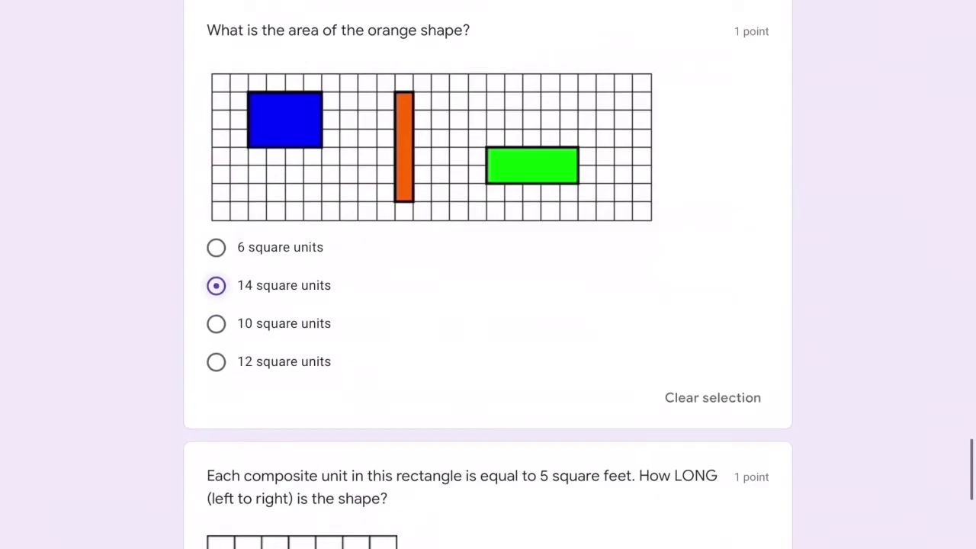
{"action": "left_click", "coordinate": [216, 251]}
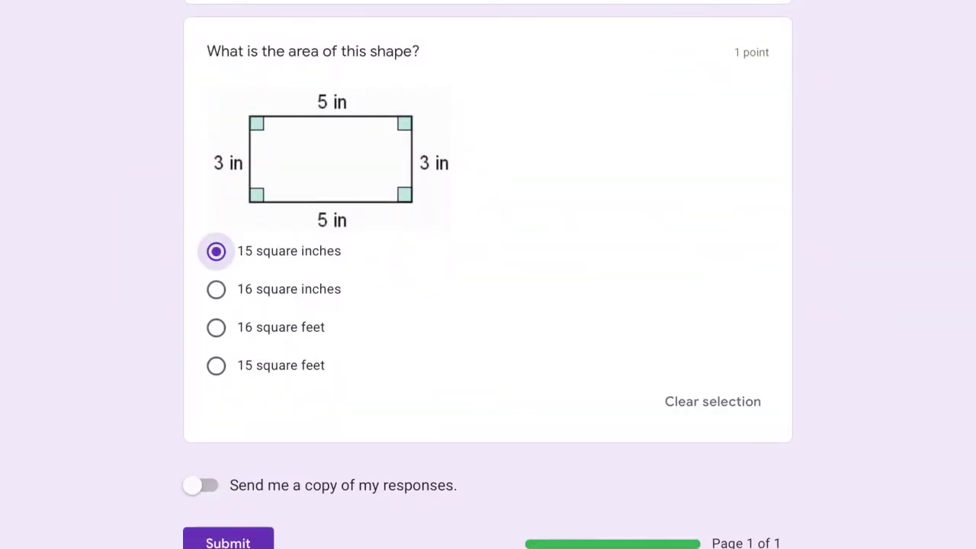
{"action": "left_click", "coordinate": [228, 542]}
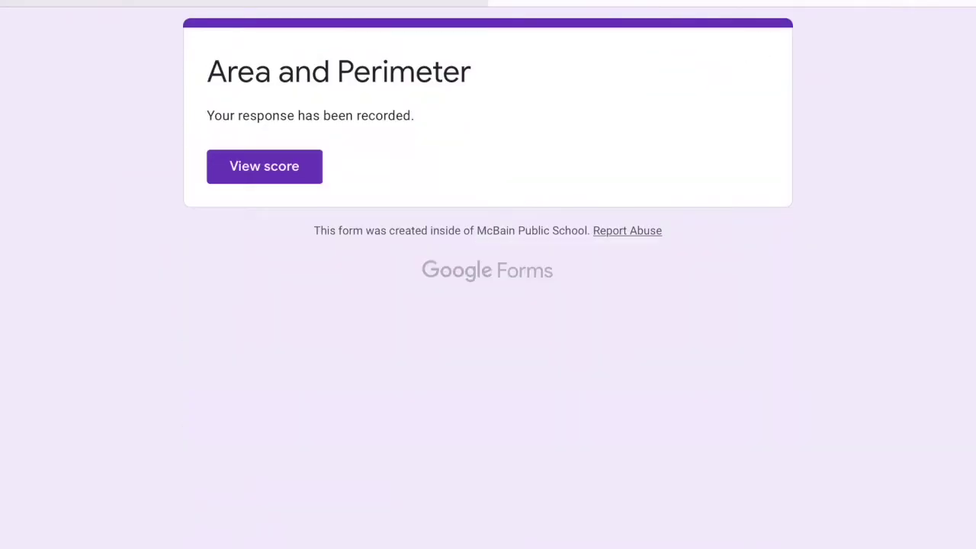
{"action": "left_click", "coordinate": [264, 166]}
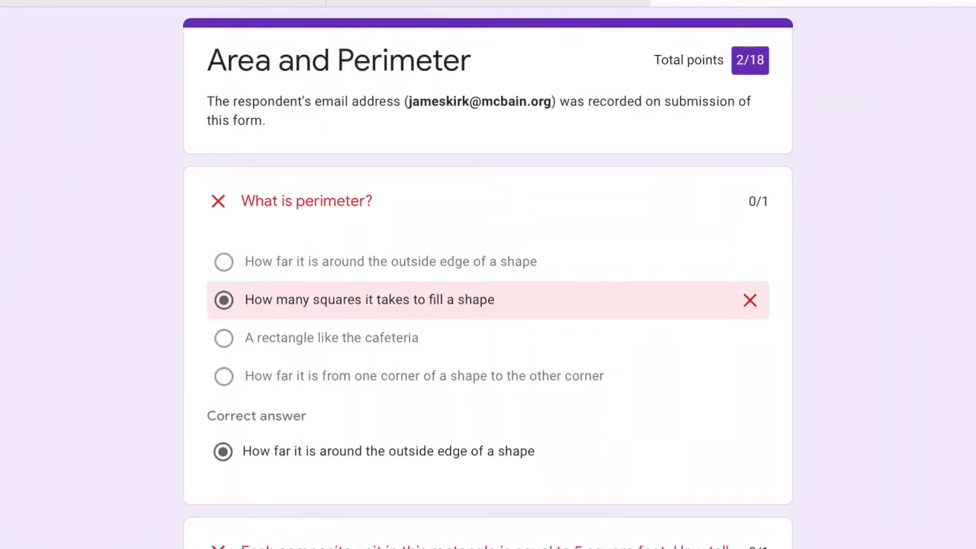
Scroll through the graded 2/18 quiz to see each wrong answer beside the correct one.
{"action": "scroll", "coordinate": [488, 274], "scroll_direction": "down", "scroll_amount": 7}
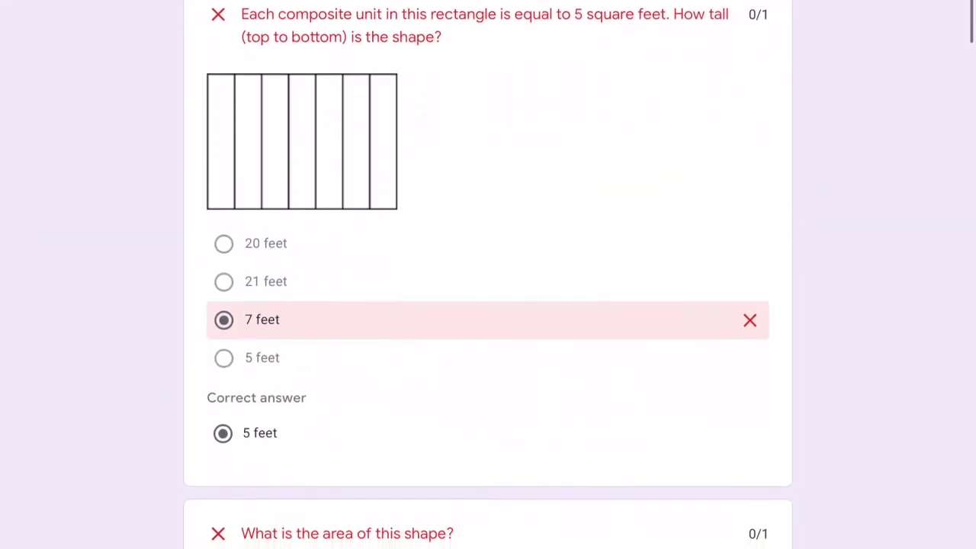
{"action": "scroll", "coordinate": [488, 274], "scroll_direction": "down", "scroll_amount": 18}
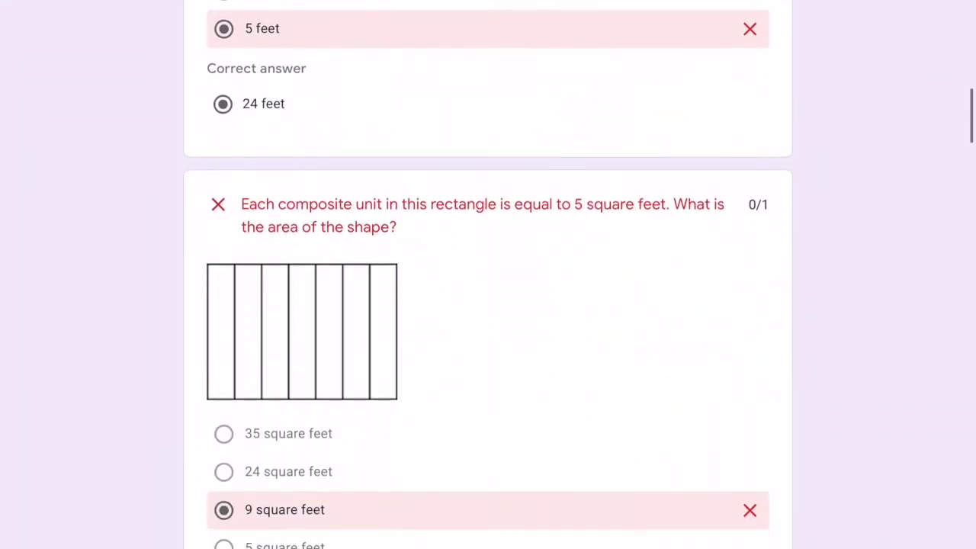
{"action": "scroll", "coordinate": [488, 274], "scroll_direction": "down", "scroll_amount": 5}
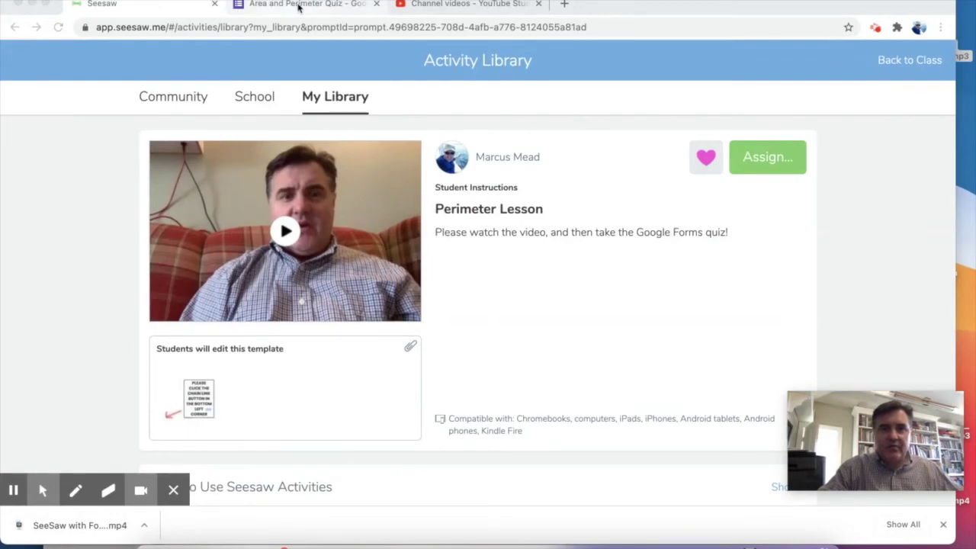
Open the Area and Perimeter Quiz's Responses summary and scroll through its per-question results.
{"action": "left_click", "coordinate": [299, 8]}
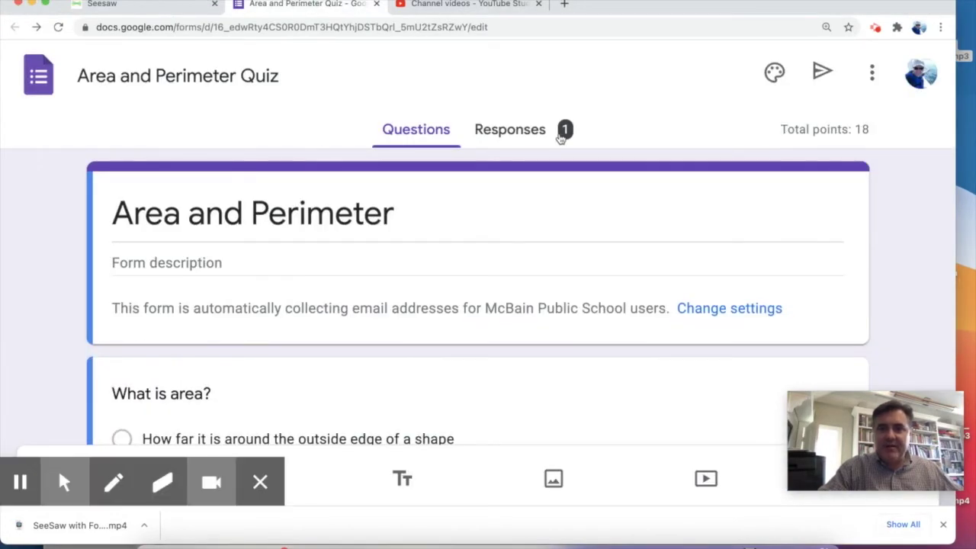
{"action": "left_click", "coordinate": [527, 131]}
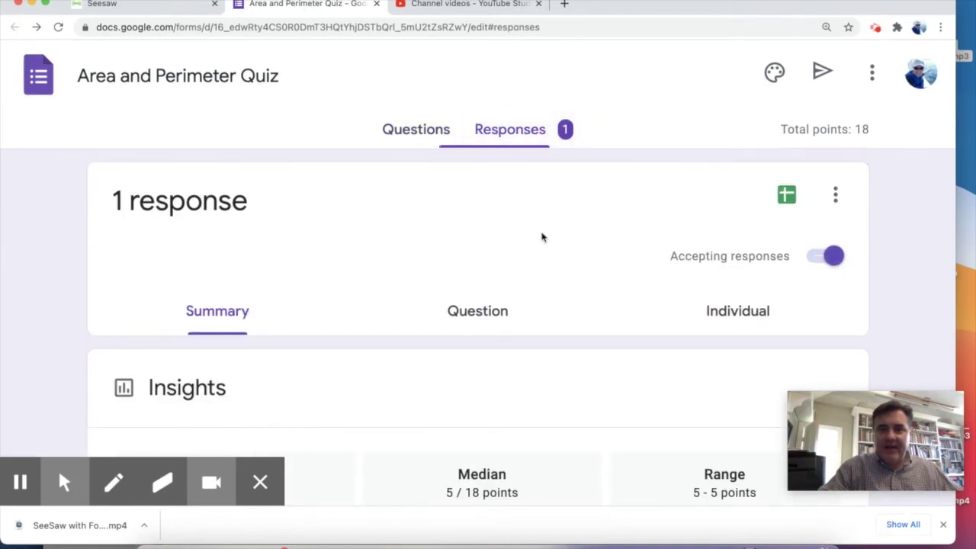
{"action": "scroll", "coordinate": [543, 246], "scroll_direction": "down", "scroll_amount": 10}
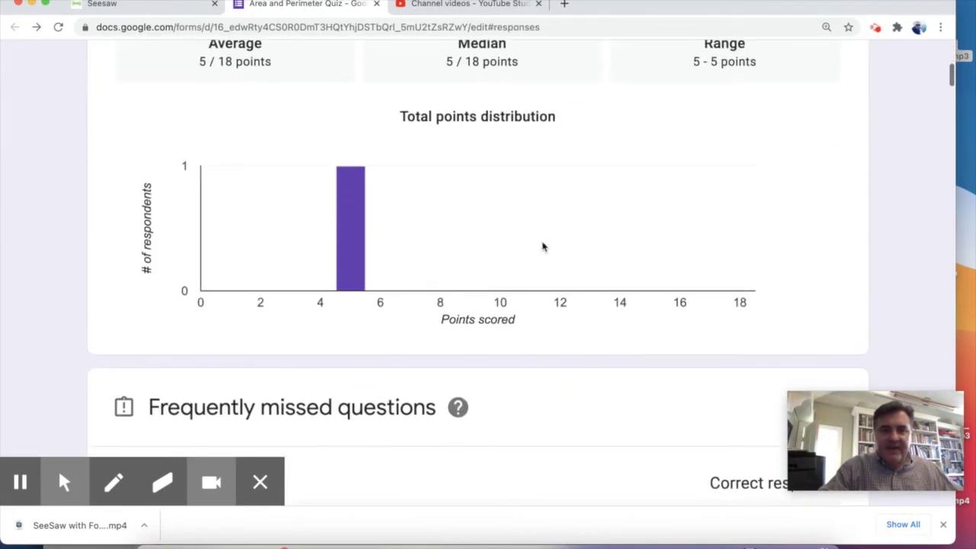
{"action": "scroll", "coordinate": [543, 246], "scroll_direction": "down", "scroll_amount": 5}
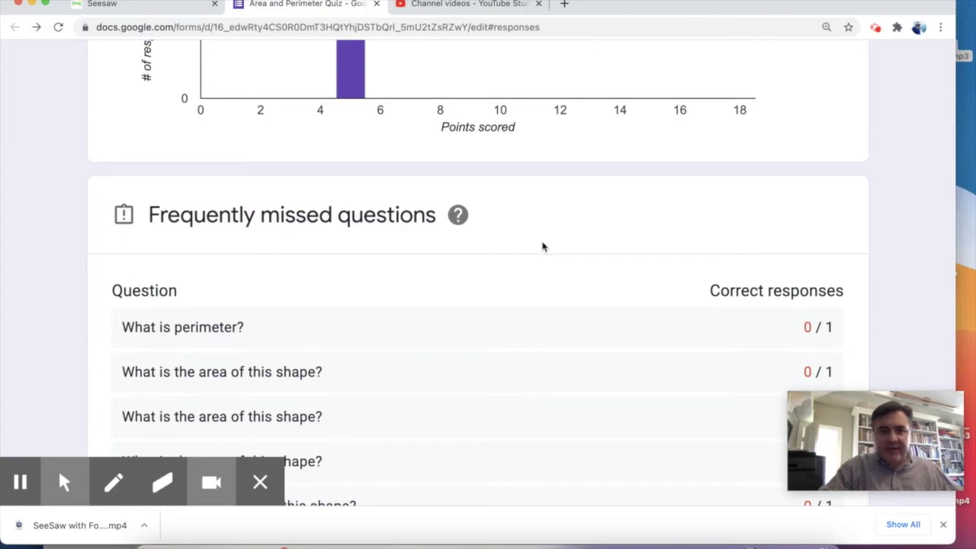
{"action": "scroll", "coordinate": [543, 246], "scroll_direction": "down", "scroll_amount": 5}
{"action": "scroll", "coordinate": [543, 246], "scroll_direction": "down", "scroll_amount": 4}
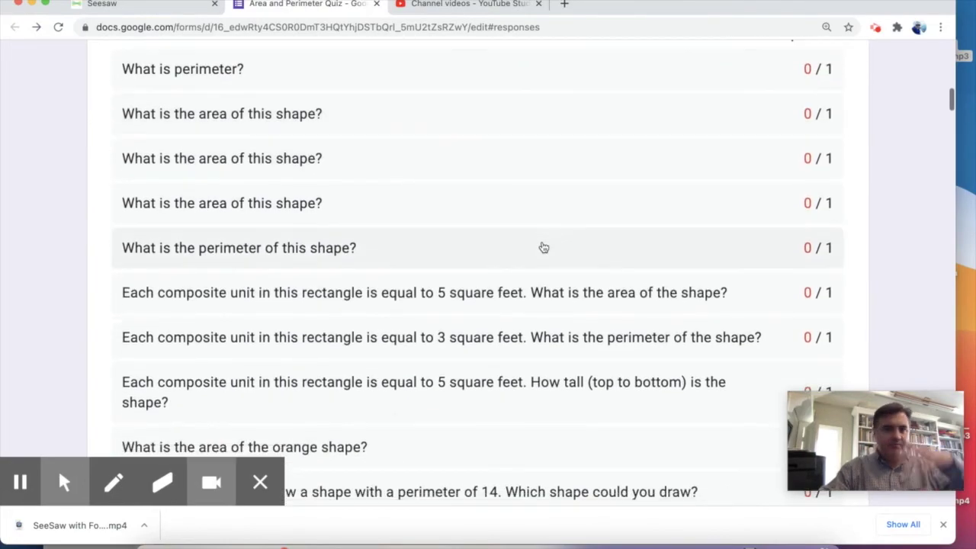
{"action": "scroll", "coordinate": [543, 247], "scroll_direction": "down", "scroll_amount": 9}
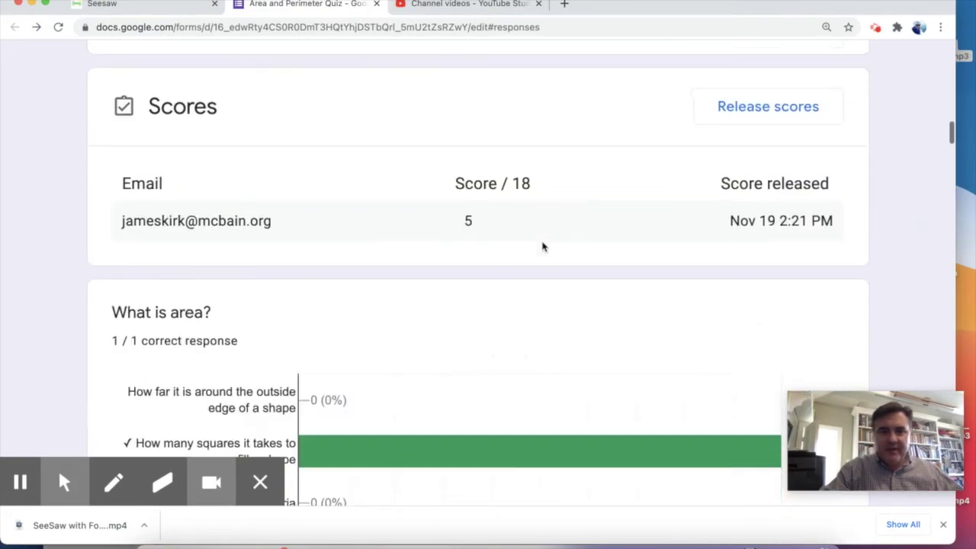
{"action": "scroll", "coordinate": [543, 246], "scroll_direction": "down", "scroll_amount": 4}
{"action": "scroll", "coordinate": [543, 247], "scroll_direction": "up", "scroll_amount": 20}
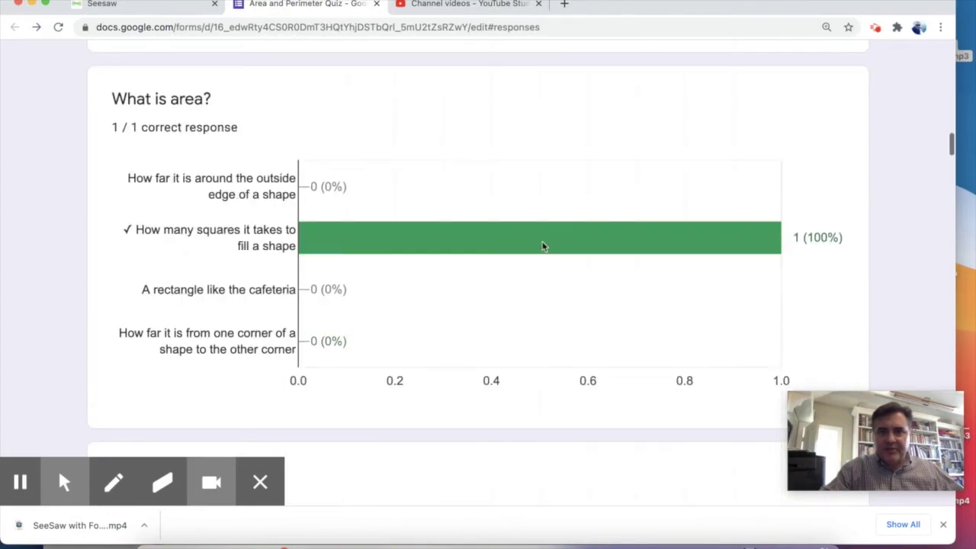
{"action": "scroll", "coordinate": [543, 246], "scroll_direction": "up", "scroll_amount": 2}
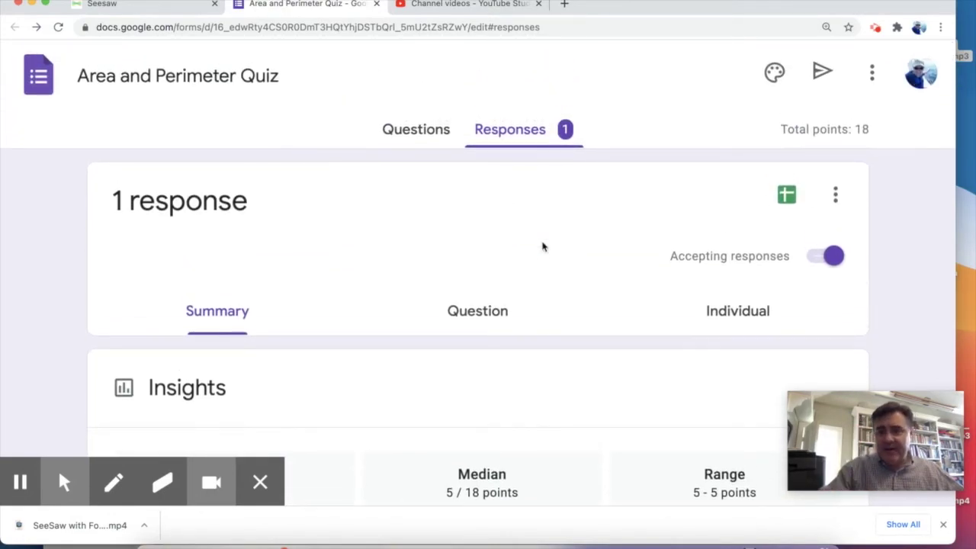